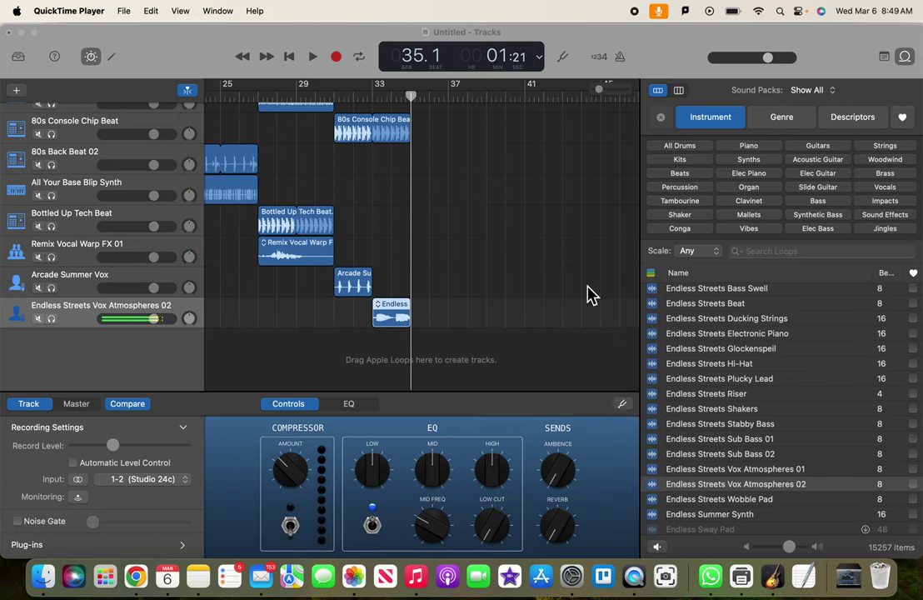
Audition the Endless Streets Plucky Lead loop, then browse down the loop list.
click(733, 388)
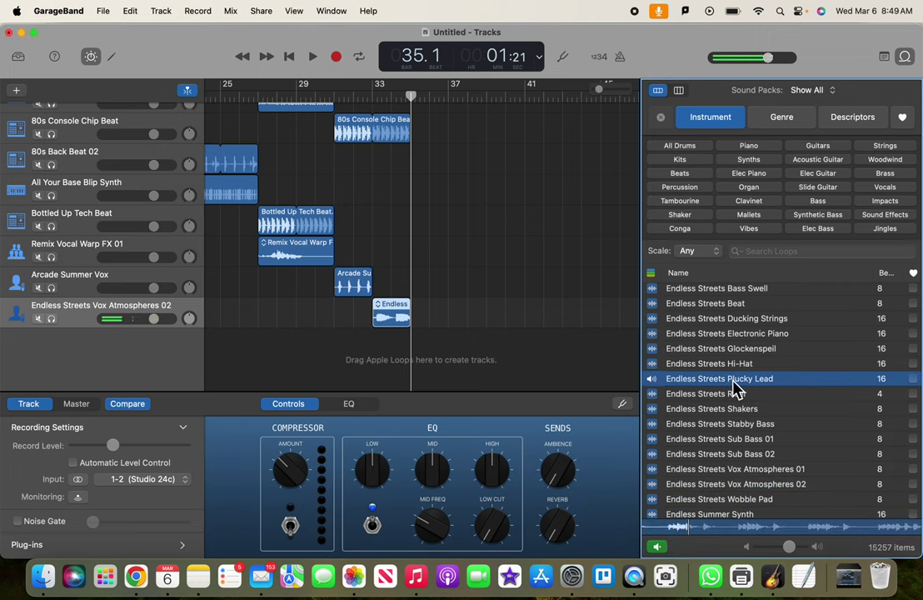
click(734, 383)
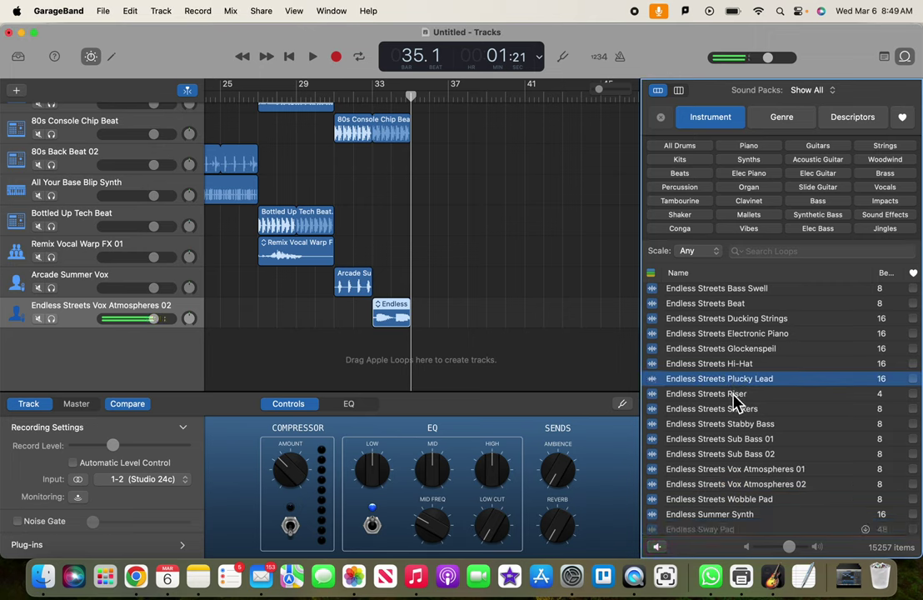
scroll(752, 429, down, 1)
scroll(751, 429, up, 3)
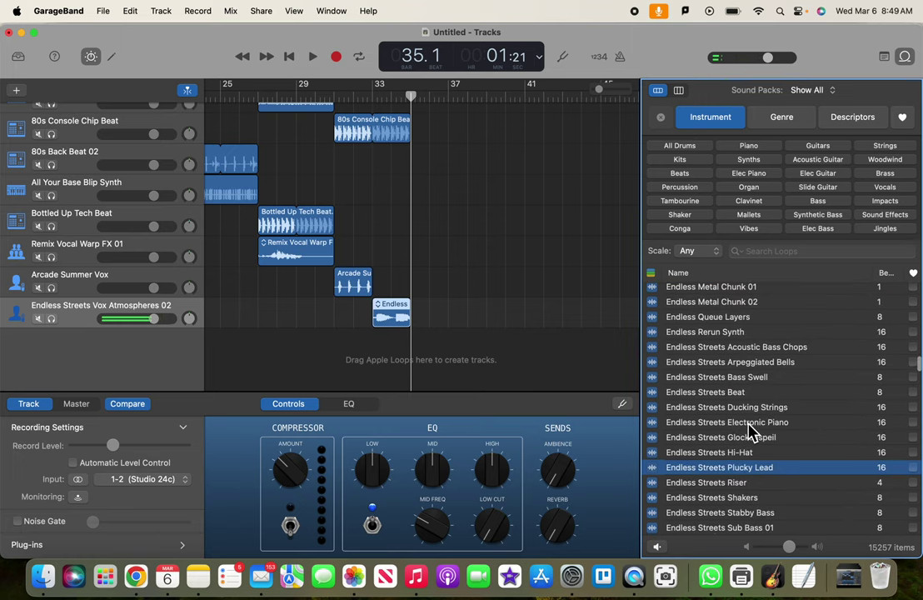
scroll(752, 429, down, 10)
scroll(752, 430, down, 10)
scroll(751, 431, down, 10)
scroll(752, 431, down, 10)
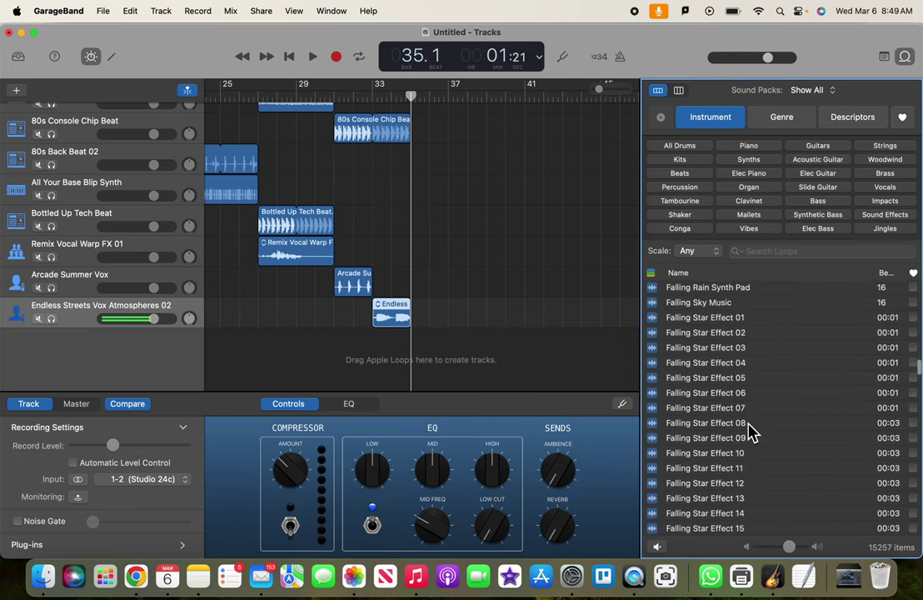
scroll(751, 431, down, 10)
scroll(751, 431, down, 10)
scroll(751, 431, down, 10)
scroll(752, 430, down, 10)
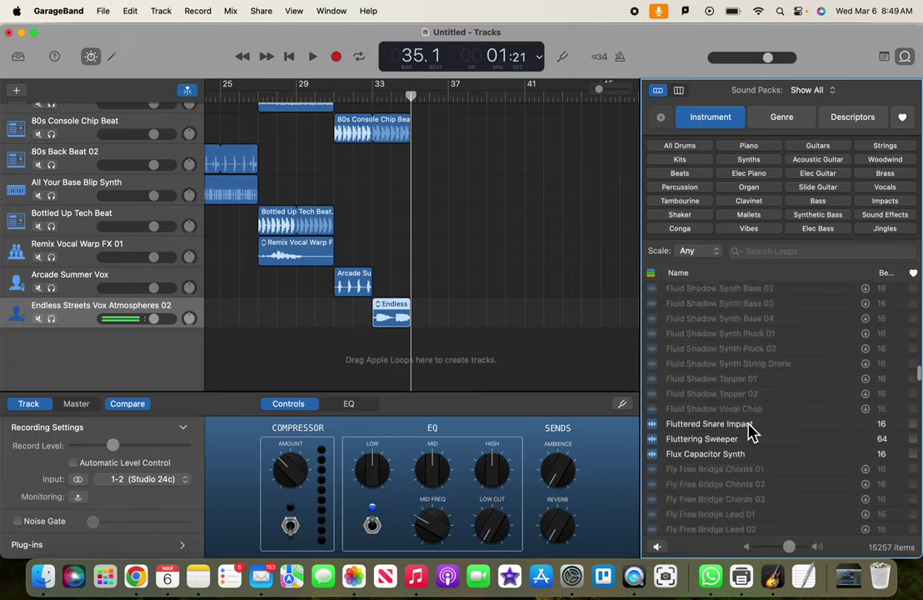
scroll(751, 431, down, 10)
scroll(751, 430, down, 10)
scroll(751, 431, down, 10)
scroll(752, 430, down, 10)
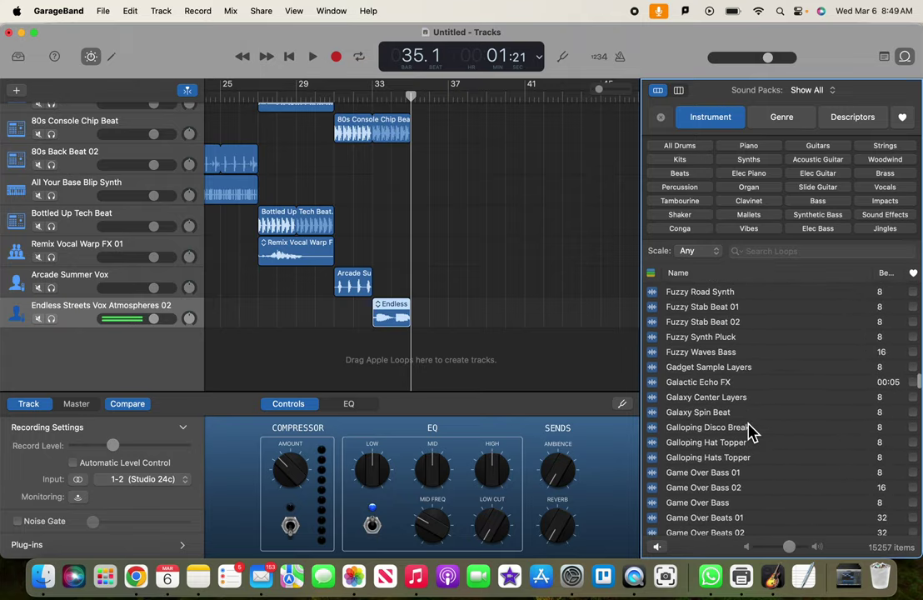
scroll(751, 431, down, 10)
scroll(752, 431, down, 10)
scroll(752, 431, down, 10)
scroll(752, 430, down, 10)
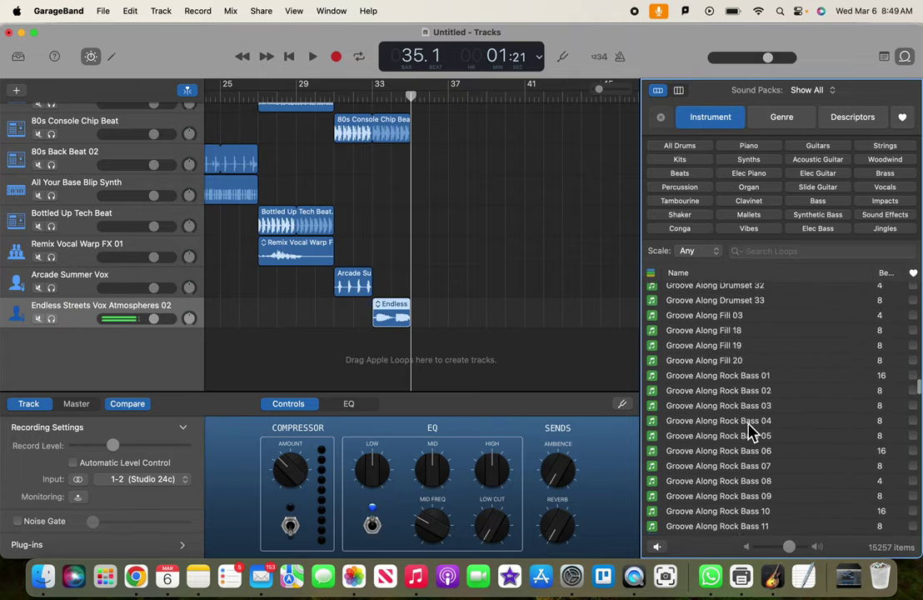
scroll(751, 431, down, 10)
scroll(752, 430, down, 10)
scroll(752, 430, down, 10)
scroll(751, 431, down, 10)
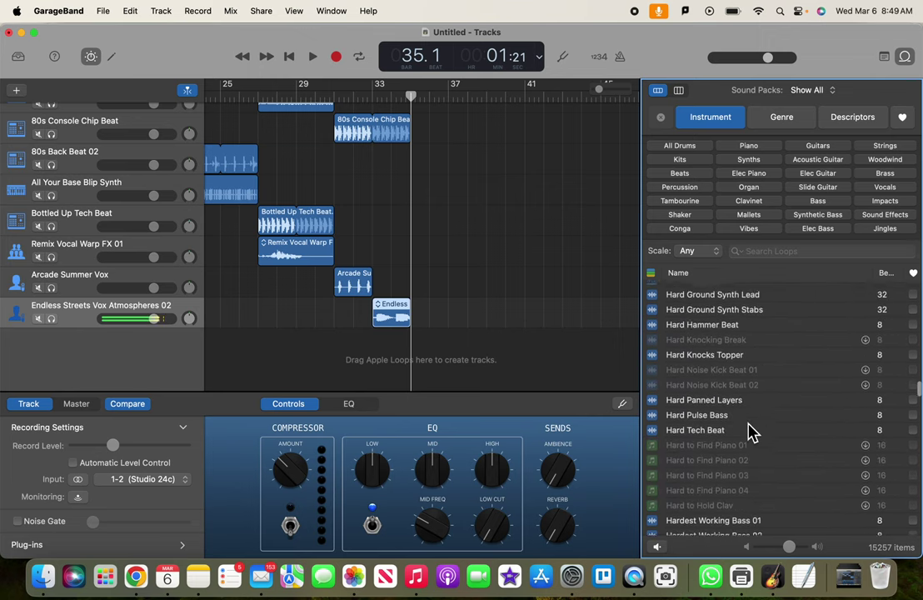
scroll(751, 430, down, 10)
scroll(751, 431, down, 10)
scroll(751, 430, down, 10)
scroll(752, 430, down, 10)
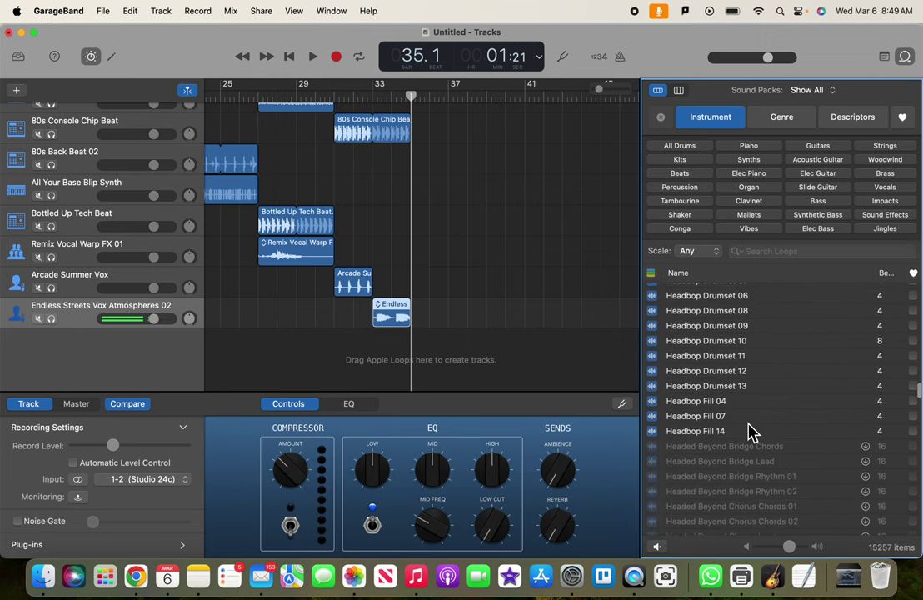
scroll(751, 431, down, 10)
scroll(751, 430, down, 10)
scroll(751, 430, down, 10)
scroll(751, 430, down, 10)
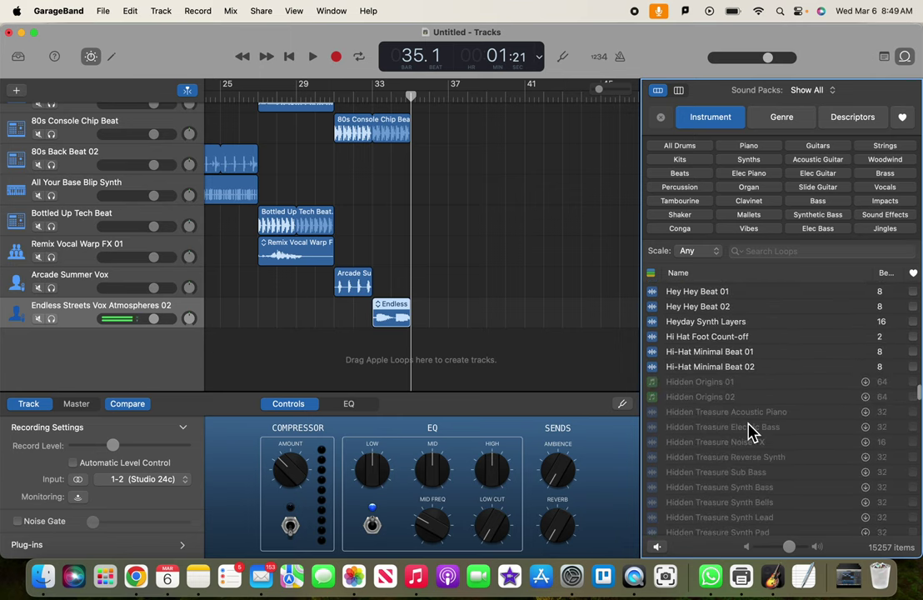
scroll(752, 431, down, 10)
scroll(751, 431, down, 10)
scroll(751, 430, down, 10)
scroll(751, 431, down, 10)
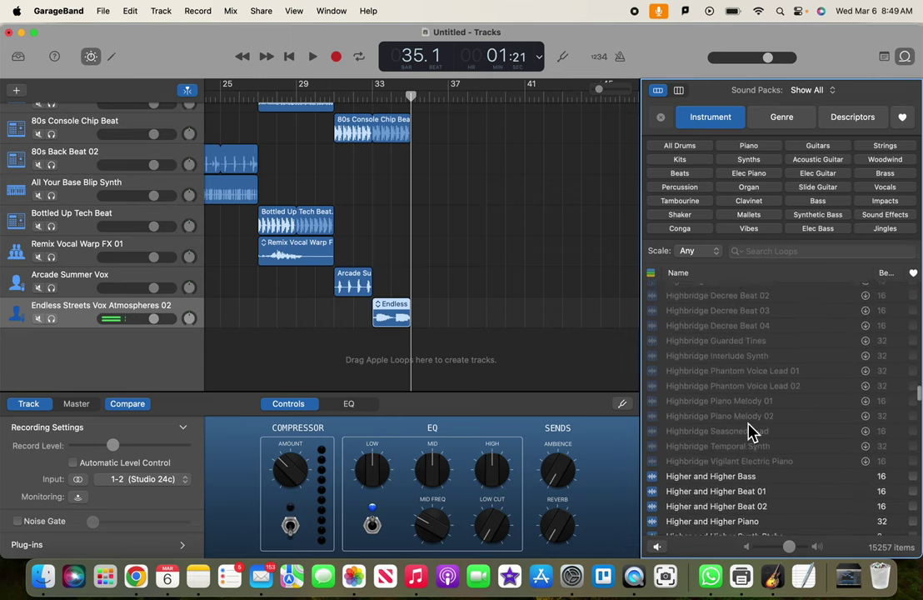
scroll(752, 431, down, 10)
scroll(751, 431, down, 10)
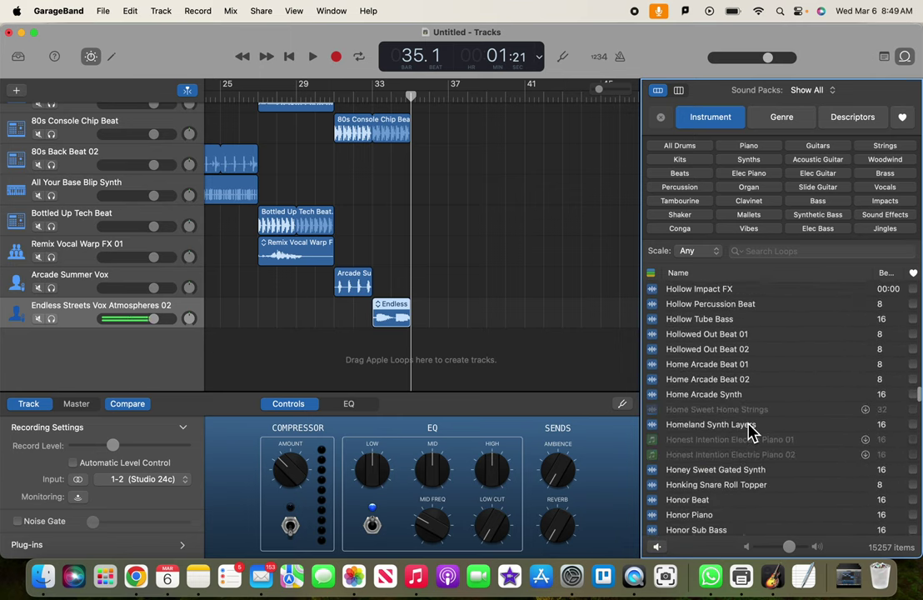
scroll(751, 431, down, 10)
scroll(752, 431, down, 10)
scroll(751, 431, down, 10)
scroll(752, 431, down, 10)
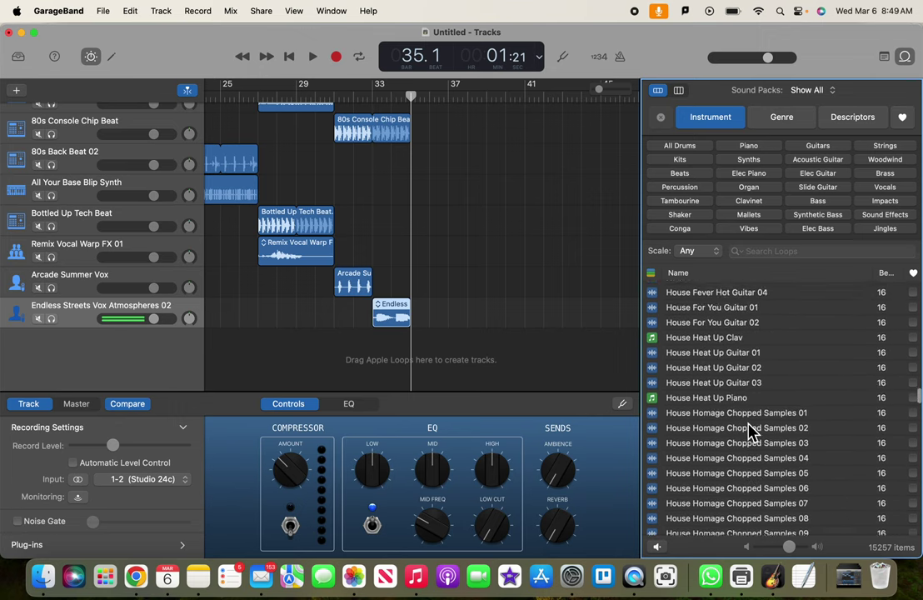
scroll(751, 431, down, 10)
scroll(751, 431, down, 10)
scroll(751, 431, down, 10)
scroll(752, 431, down, 10)
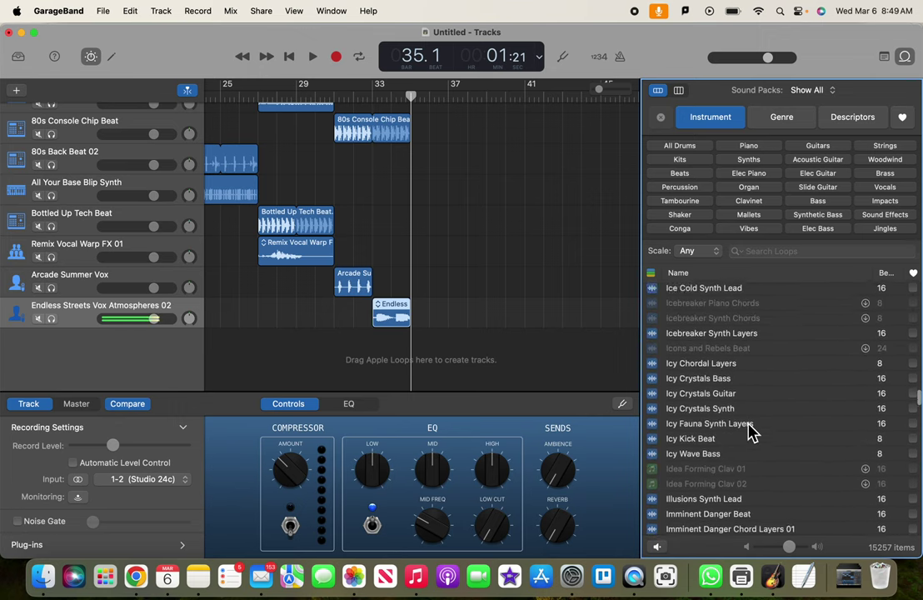
scroll(751, 431, down, 1)
scroll(751, 431, down, 12)
scroll(751, 431, down, 1)
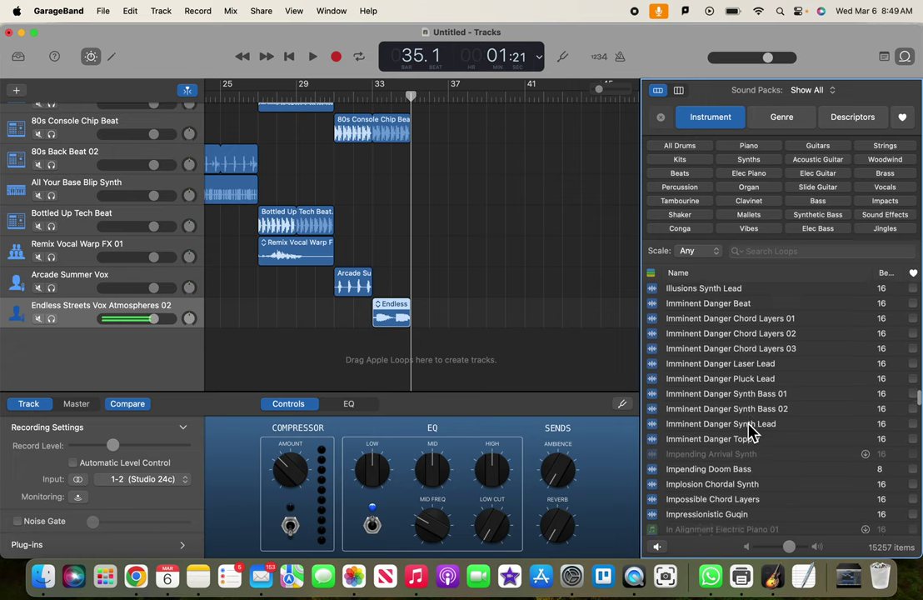
scroll(751, 431, down, 10)
scroll(751, 431, down, 3)
scroll(751, 430, down, 5)
scroll(751, 430, down, 10)
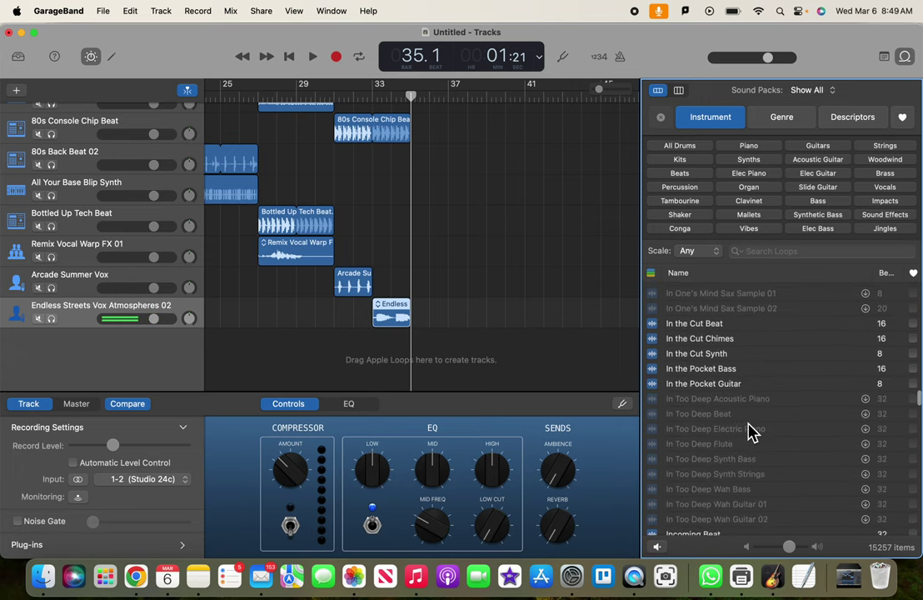
scroll(751, 431, down, 5)
scroll(751, 431, down, 7)
scroll(751, 431, down, 6)
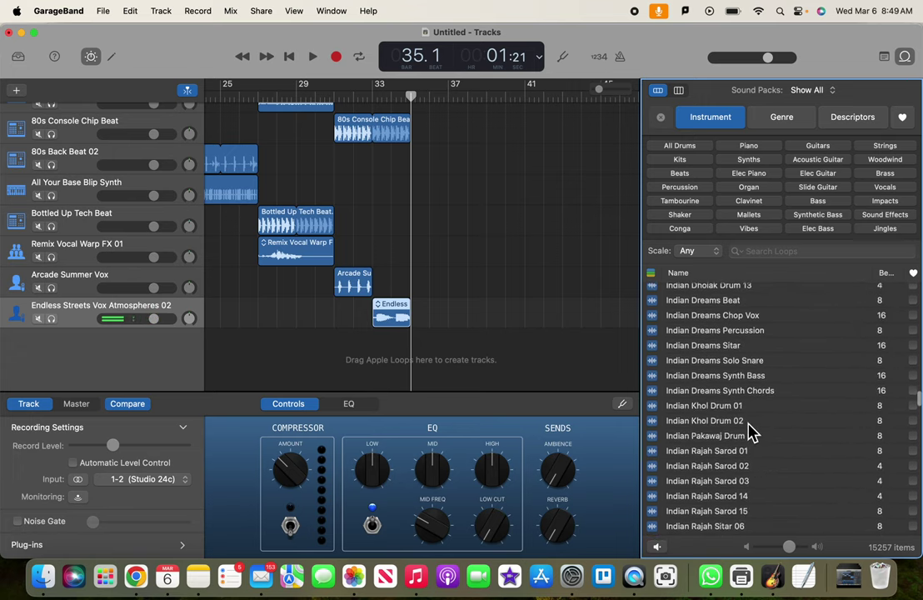
scroll(751, 430, down, 3)
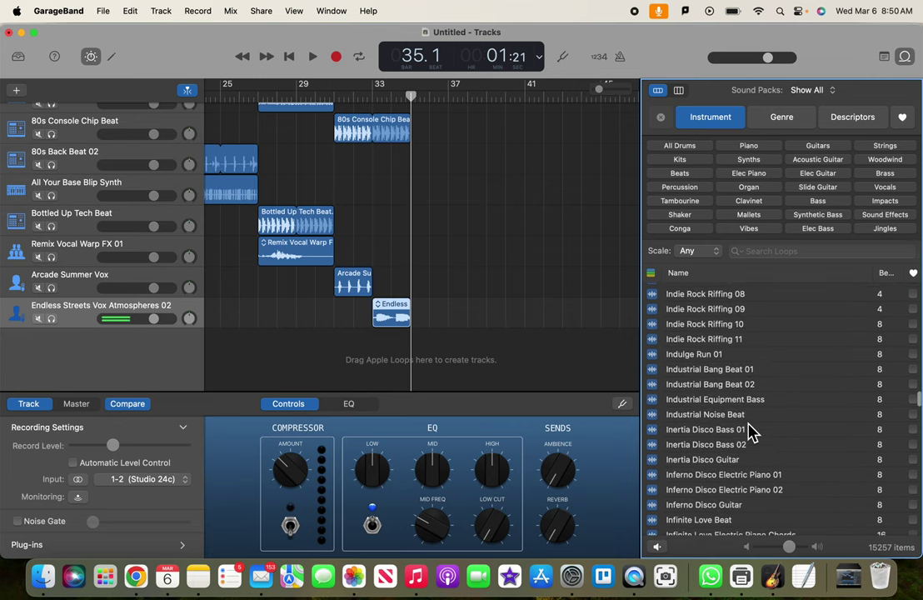
scroll(751, 431, down, 2)
scroll(752, 431, down, 4)
scroll(752, 431, down, 7)
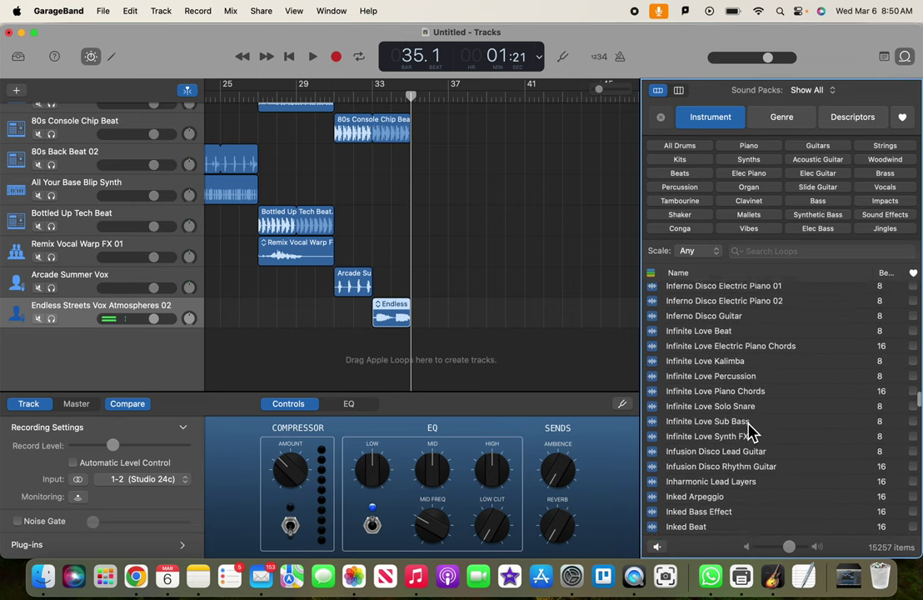
scroll(752, 431, down, 6)
scroll(751, 431, down, 2)
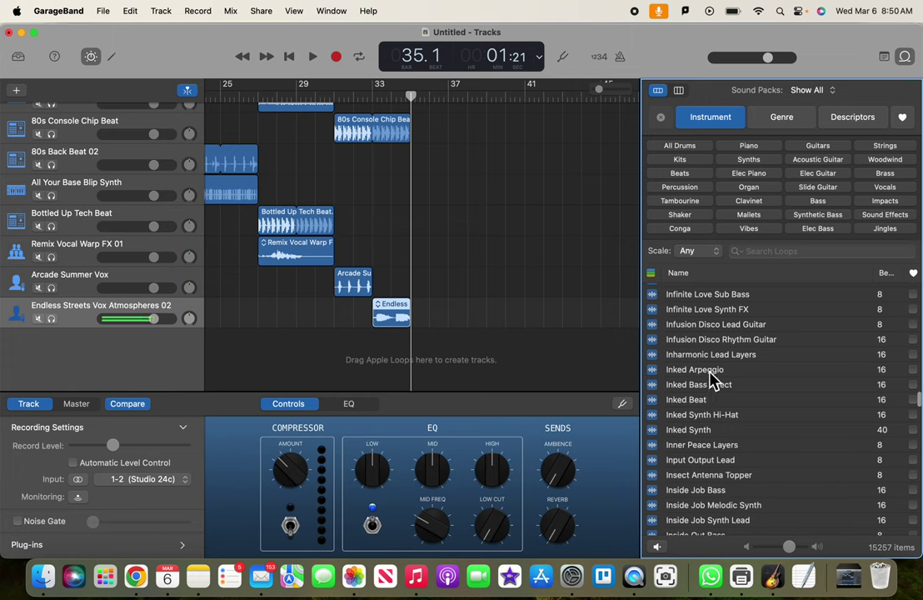
Preview Inked Arpeggio and add it as a new track near bar 35.
click(710, 381)
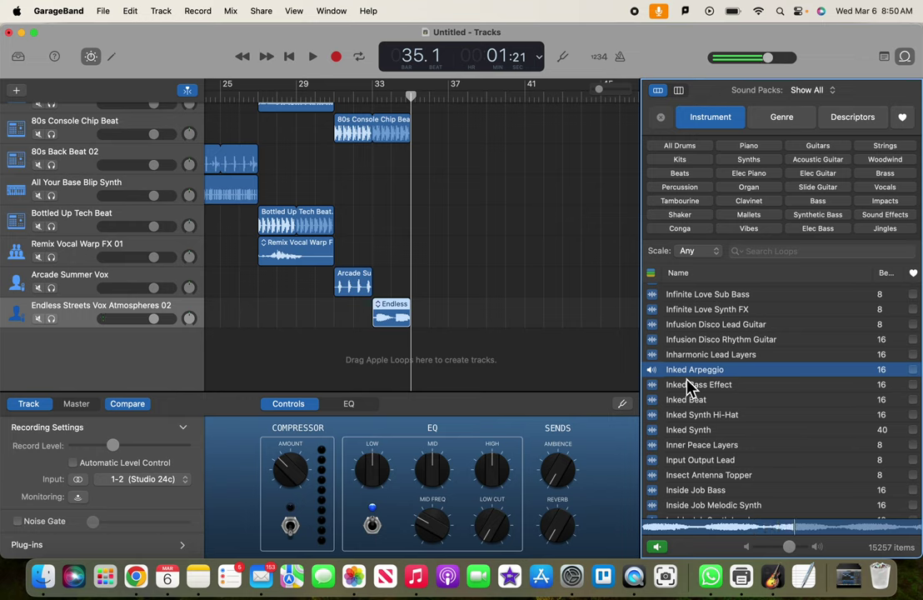
click(700, 375)
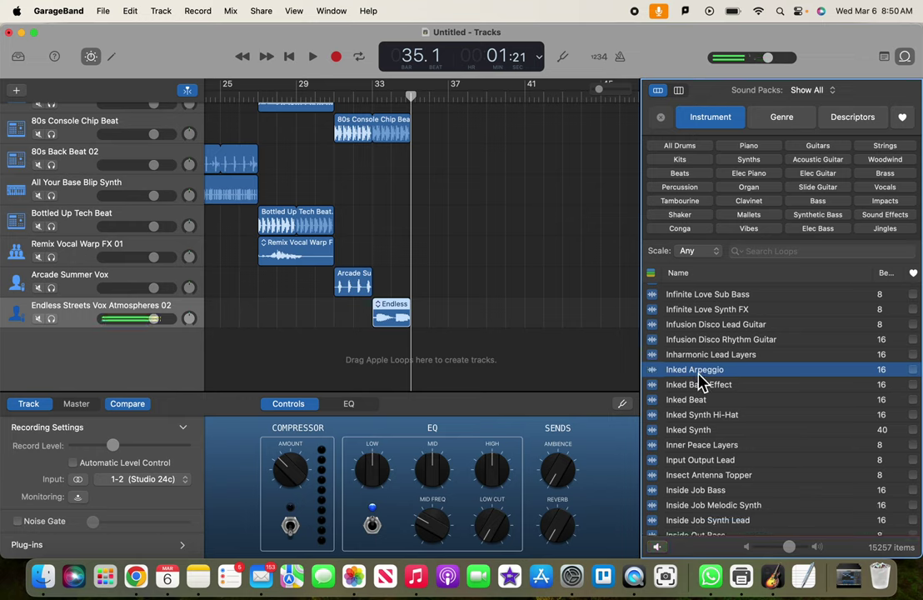
drag(700, 380, 416, 354)
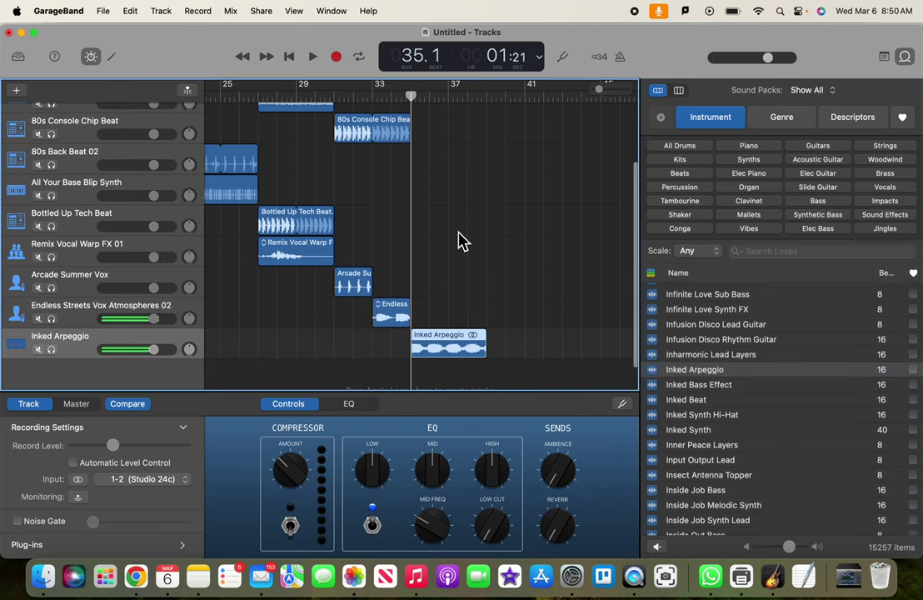
scroll(462, 240, up, 3)
scroll(463, 241, down, 3)
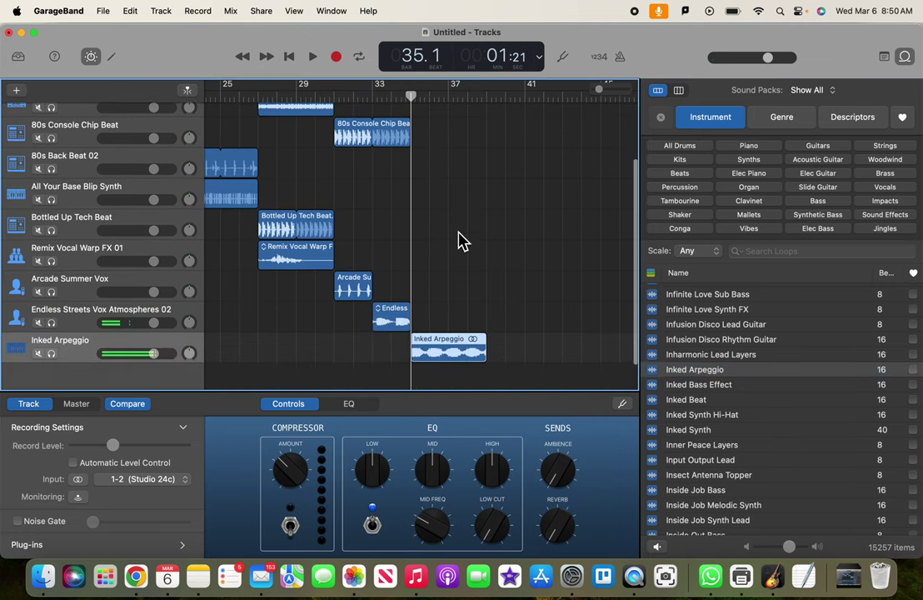
scroll(462, 240, up, 3)
Play the song from bar 34 through the arpeggio and stop near bar 39.
drag(391, 94, 387, 96)
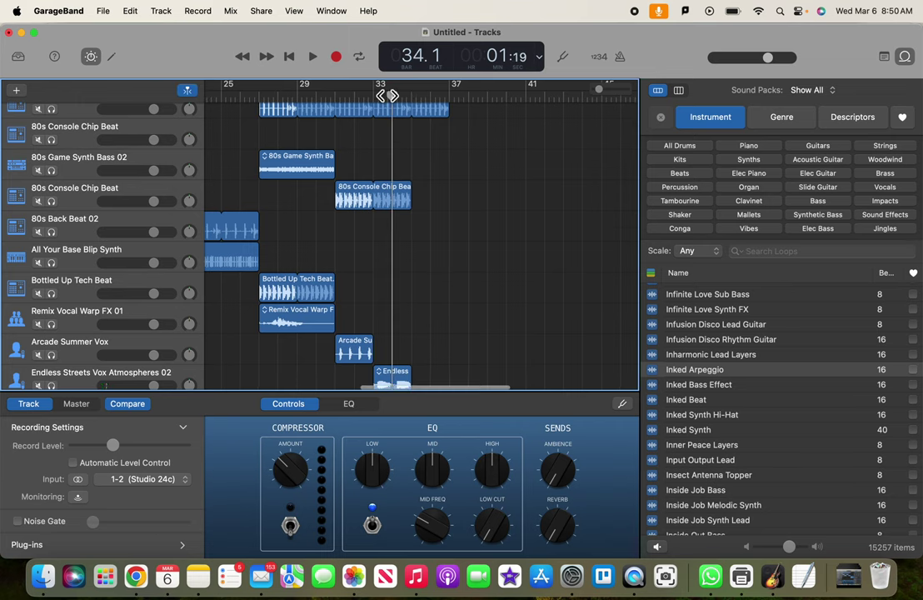
key(space)
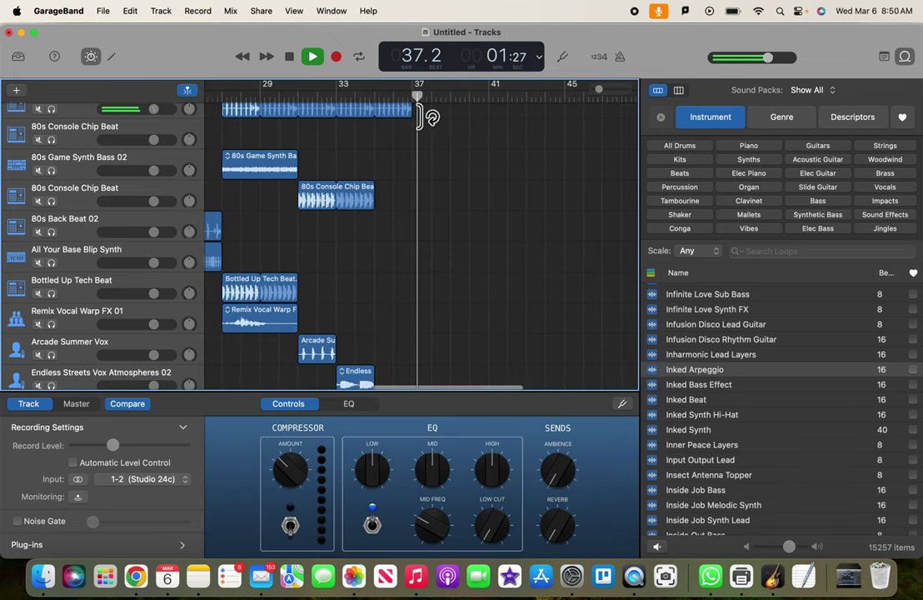
scroll(424, 137, down, 3)
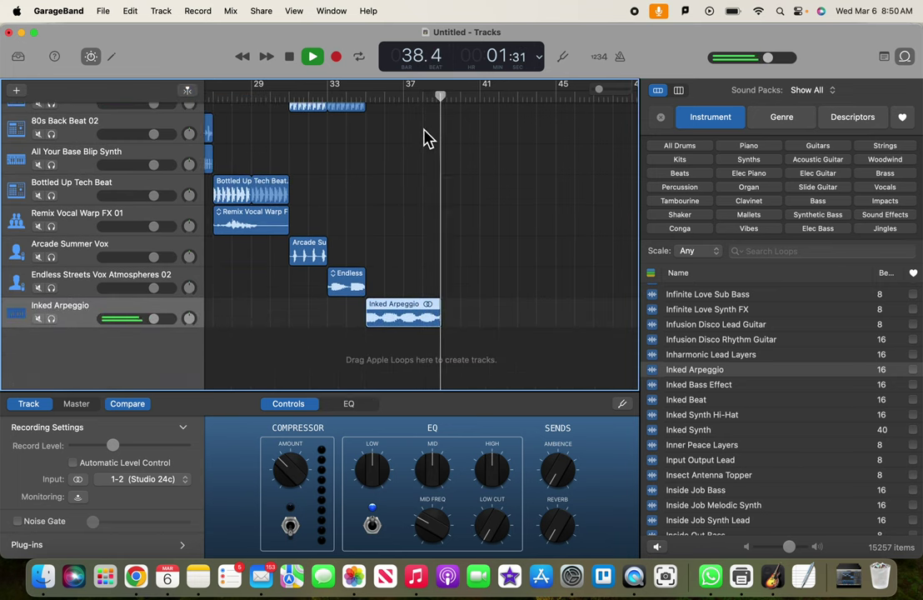
scroll(424, 137, up, 4)
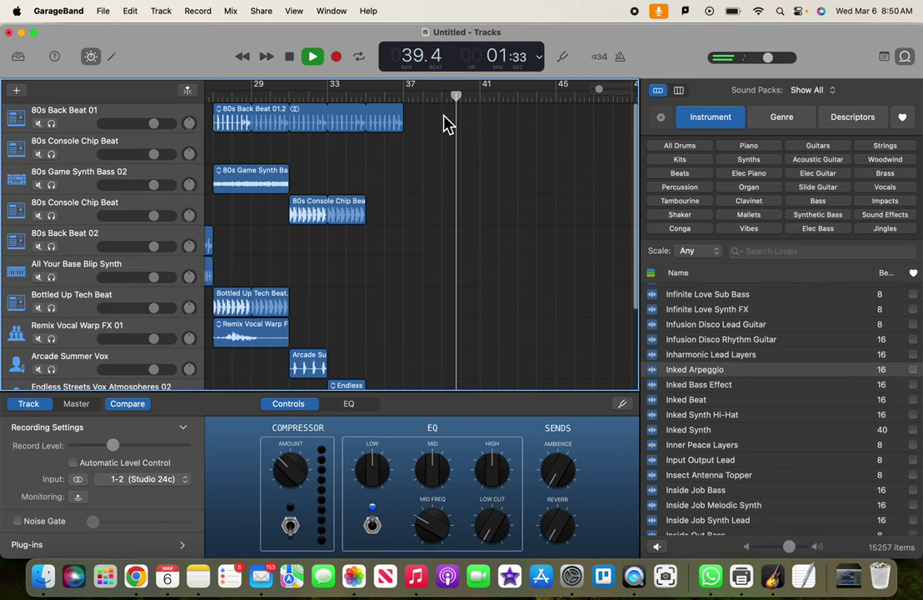
key(space)
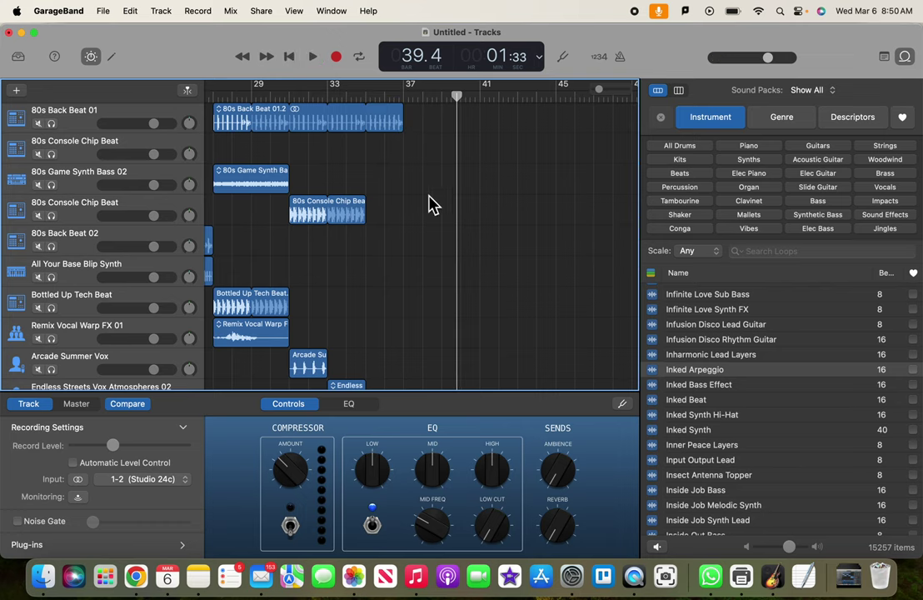
scroll(428, 201, down, 5)
scroll(437, 238, up, 3)
scroll(437, 239, up, 2)
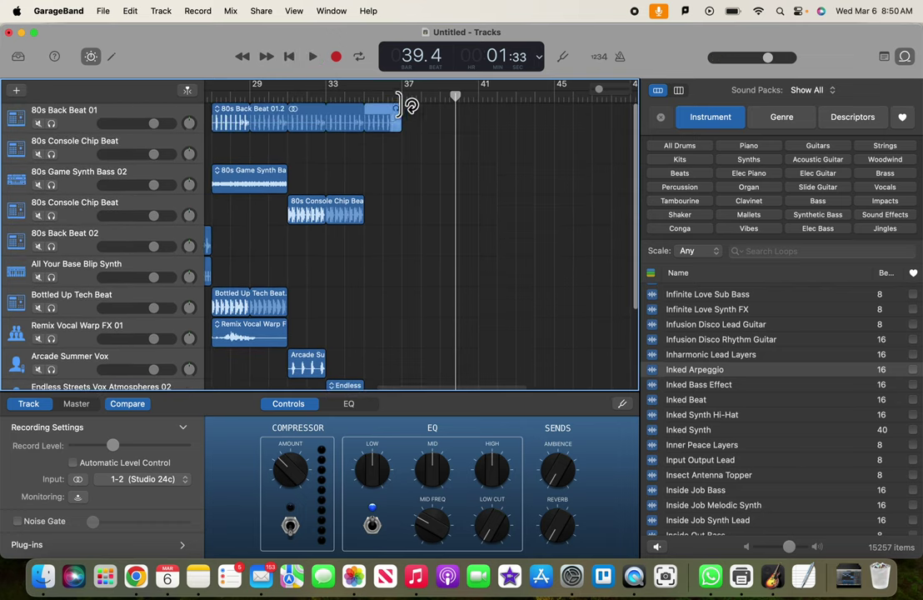
Loop the 80s Back Beat 01 region out to bar 39.
mouse_move(404, 106)
mouse_down()
mouse_move(442, 108)
mouse_move(439, 98)
mouse_up()
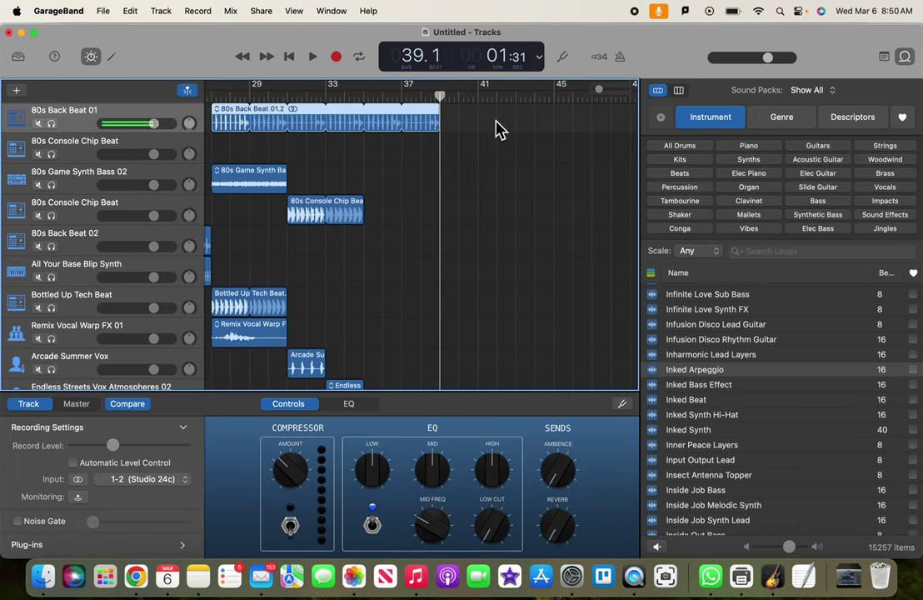
scroll(479, 175, down, 5)
scroll(480, 175, down, 1)
scroll(481, 176, up, 3)
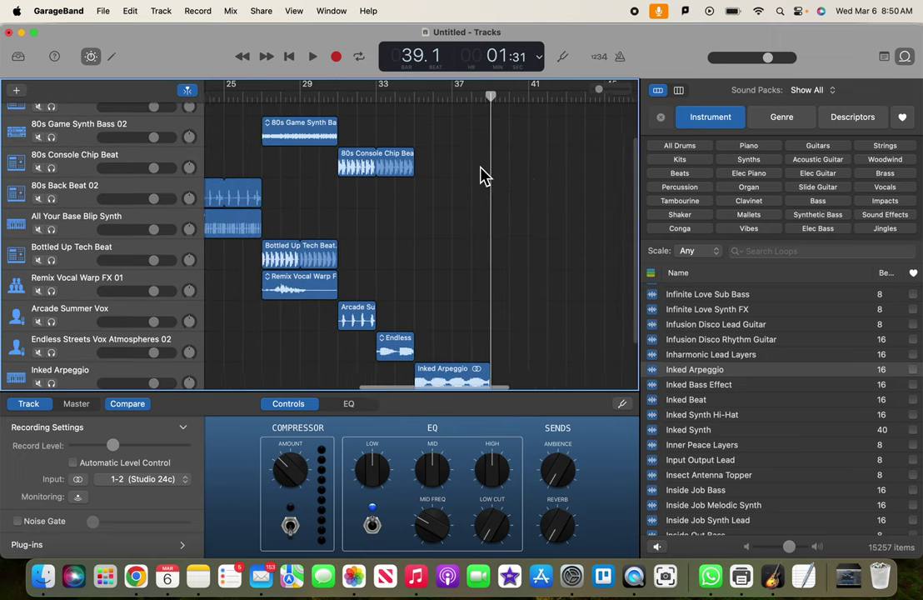
scroll(481, 176, left, 5)
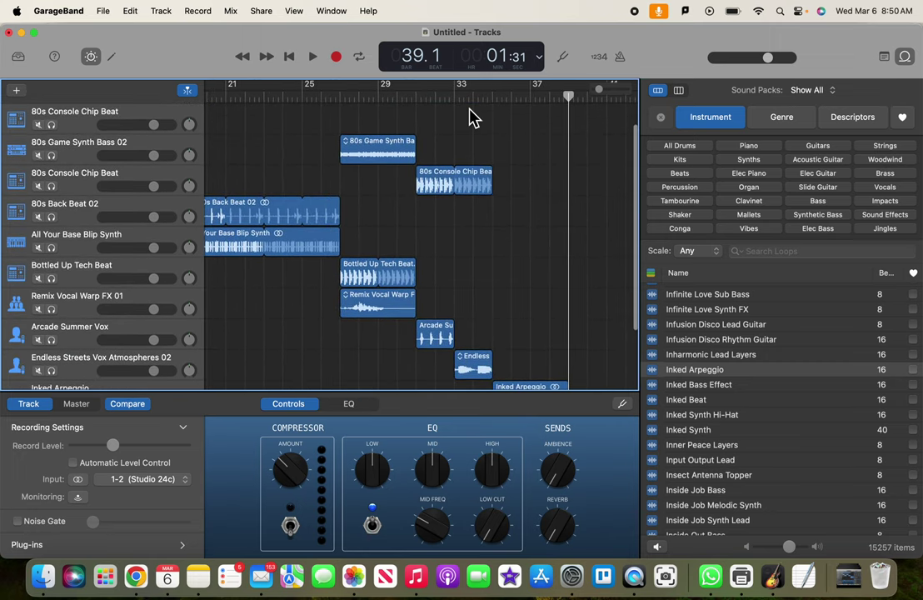
scroll(474, 118, up, 1)
Play the ending from bar 34 to check the extended beat, then stop.
click(471, 96)
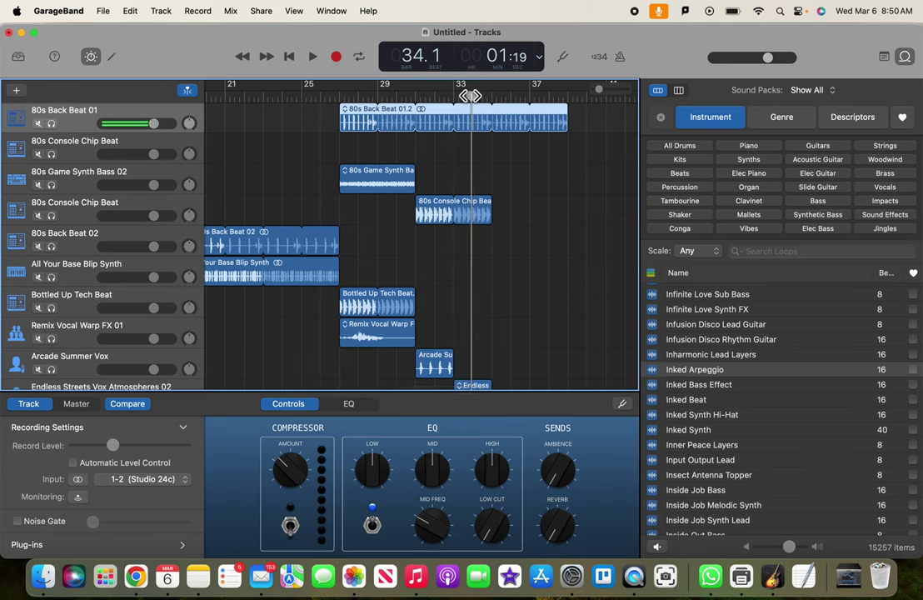
key(space)
scroll(471, 97, right, 3)
scroll(470, 96, right, 1)
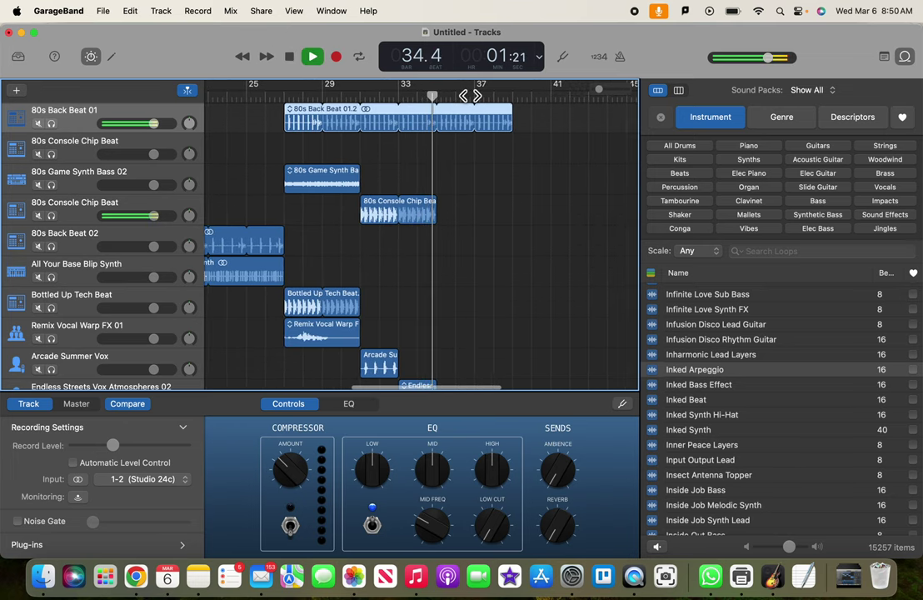
scroll(470, 96, right, 2)
scroll(470, 96, right, 1)
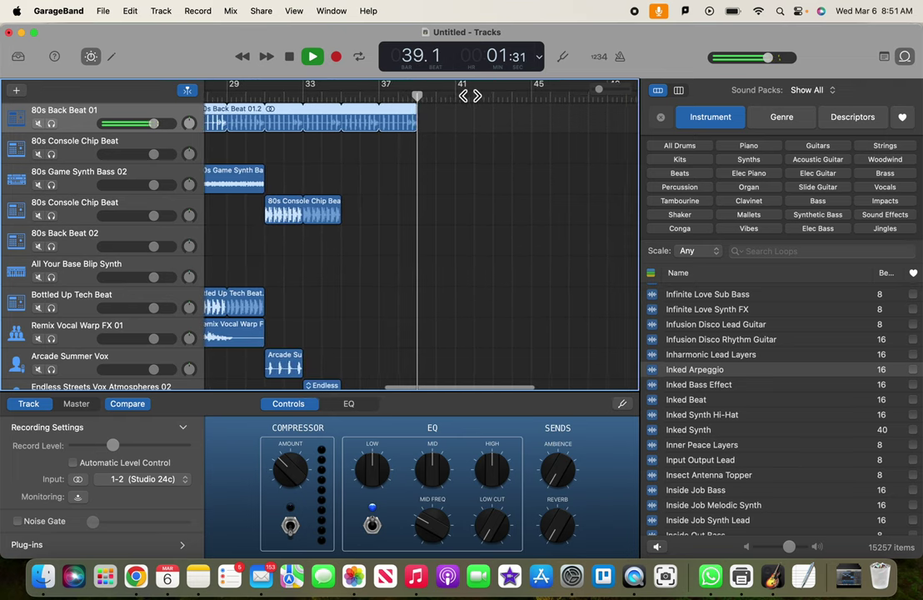
key(space)
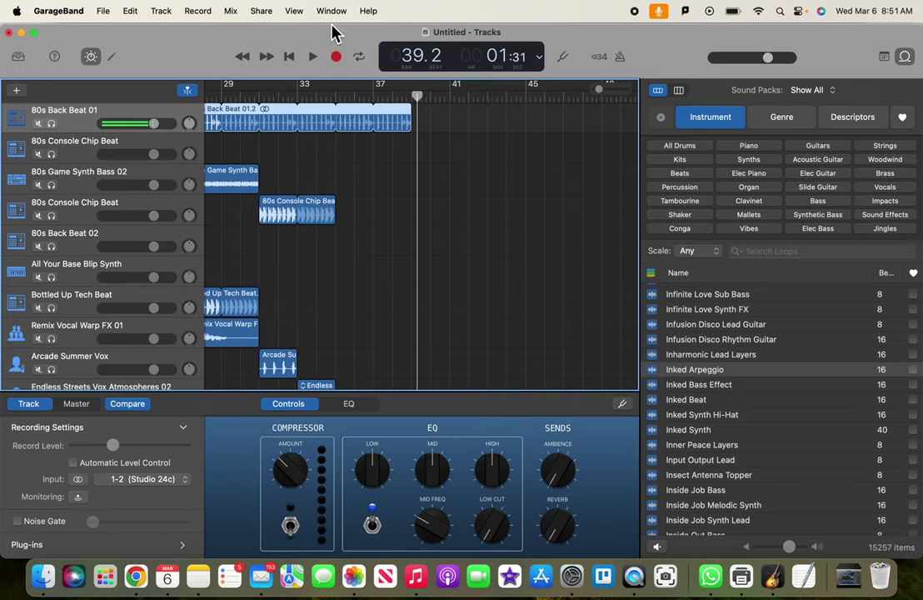
Start Export Song to Disk with the Desktop as the destination.
click(265, 11)
click(287, 102)
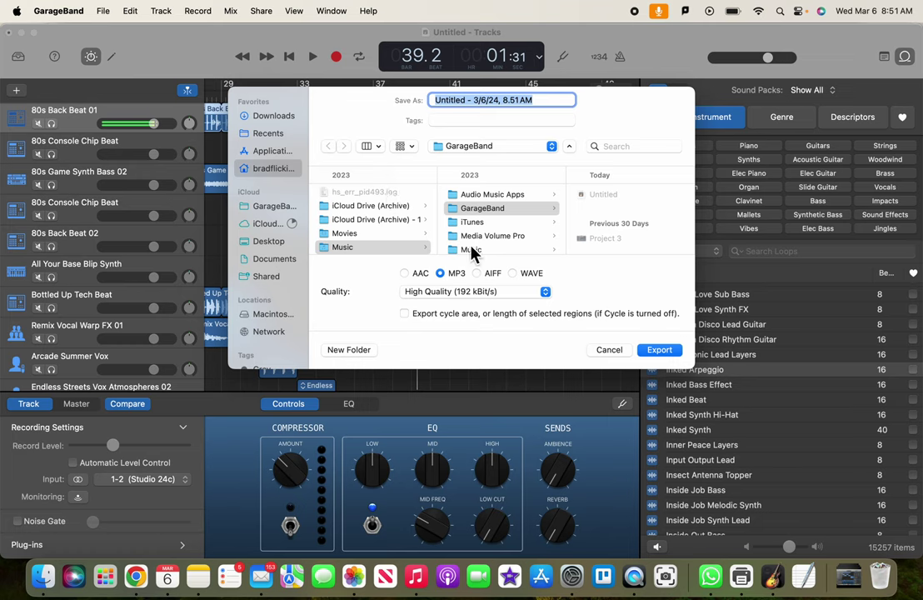
click(496, 155)
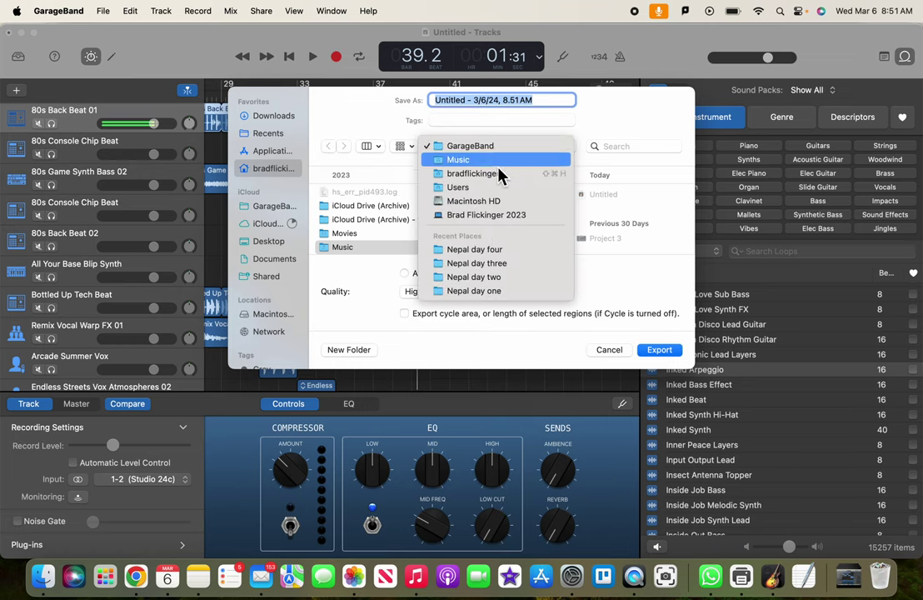
click(511, 137)
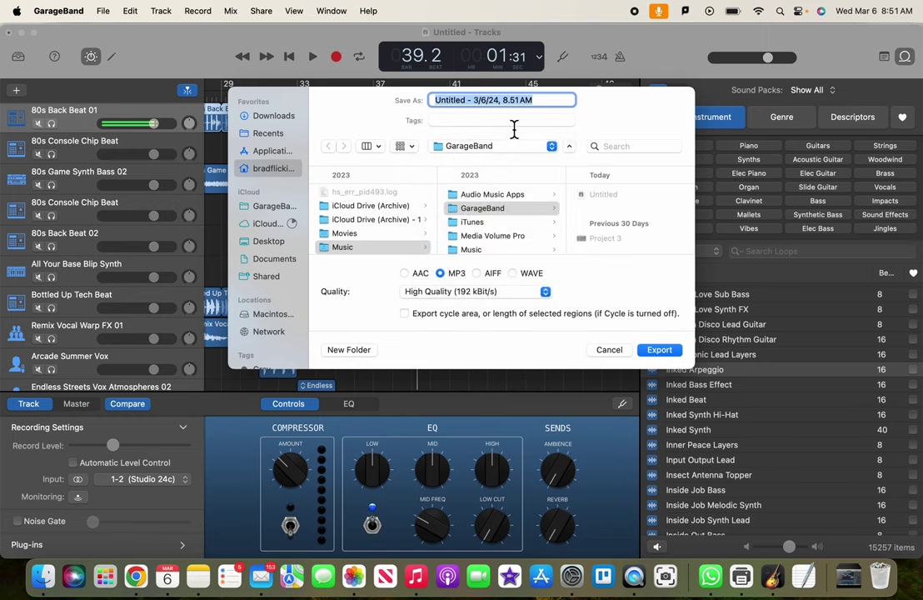
scroll(372, 225, down, 2)
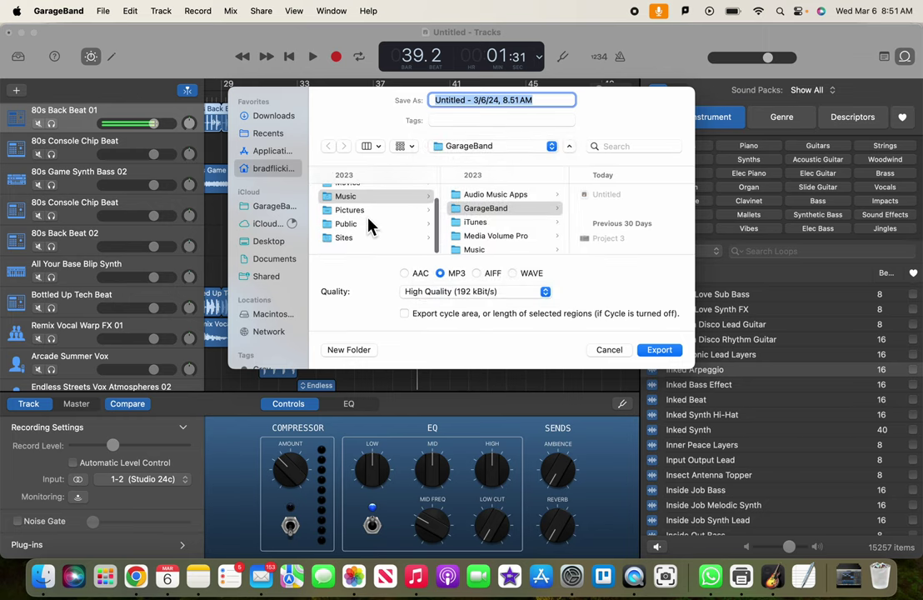
scroll(371, 225, up, 5)
click(369, 211)
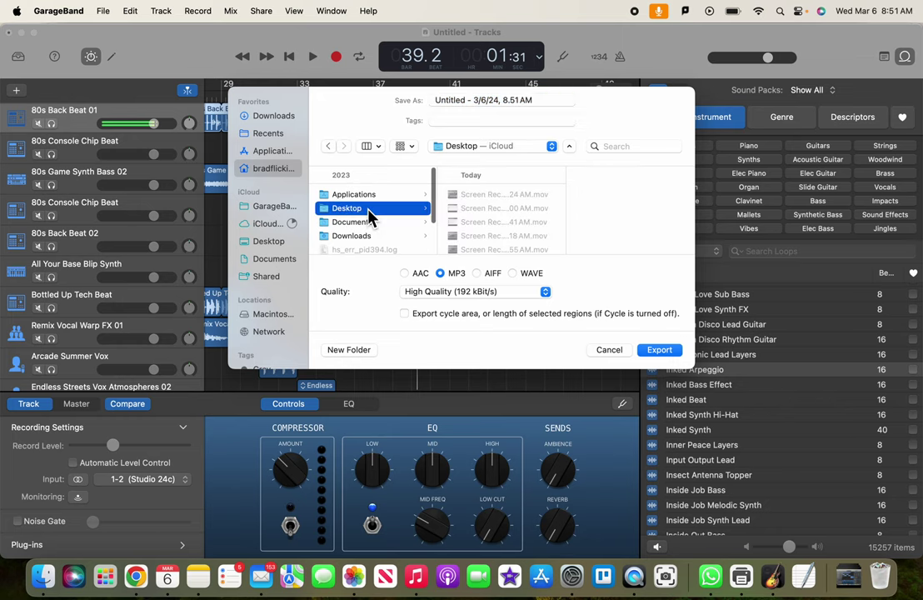
Name the MP3 '80 retro song BF' and run the export.
click(490, 103)
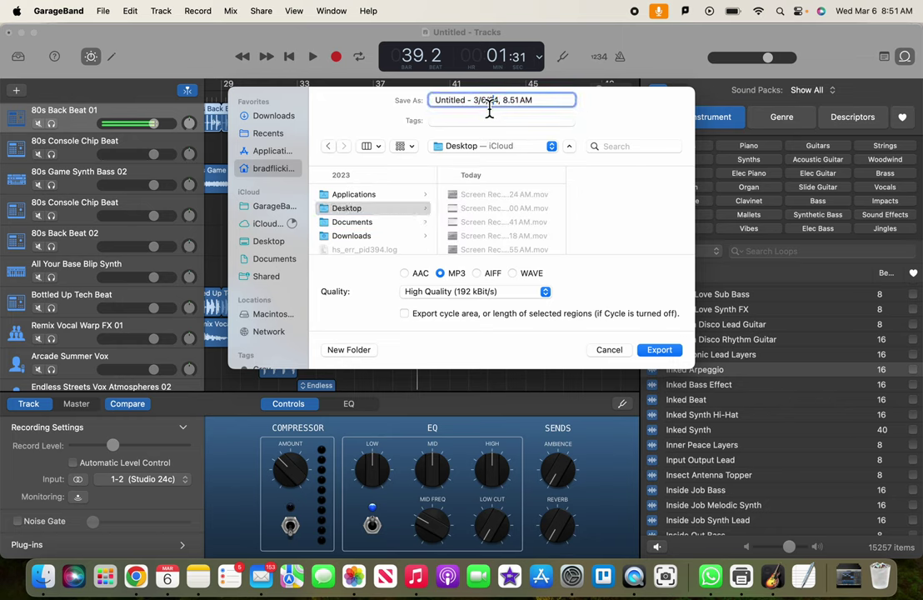
drag(543, 102, 428, 101)
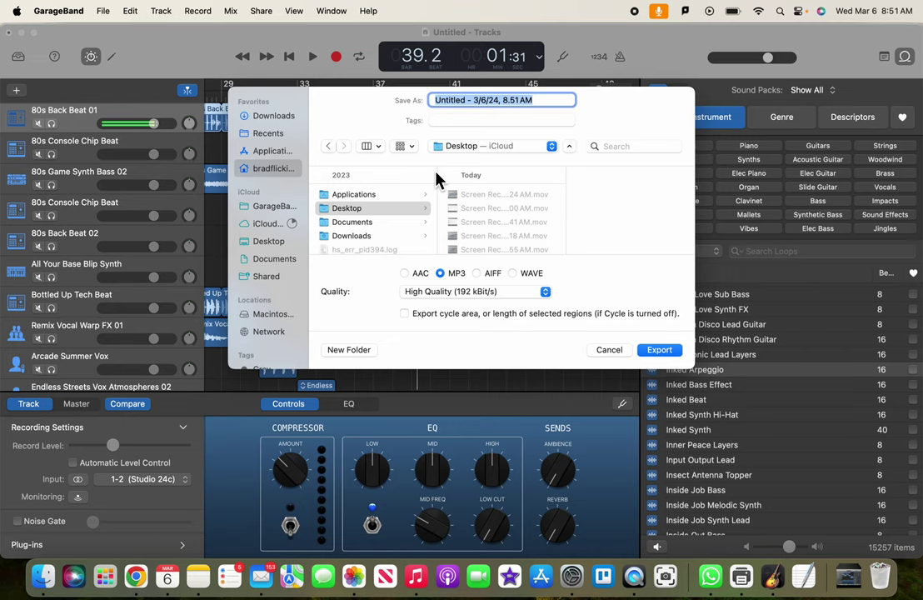
text(80 ret)
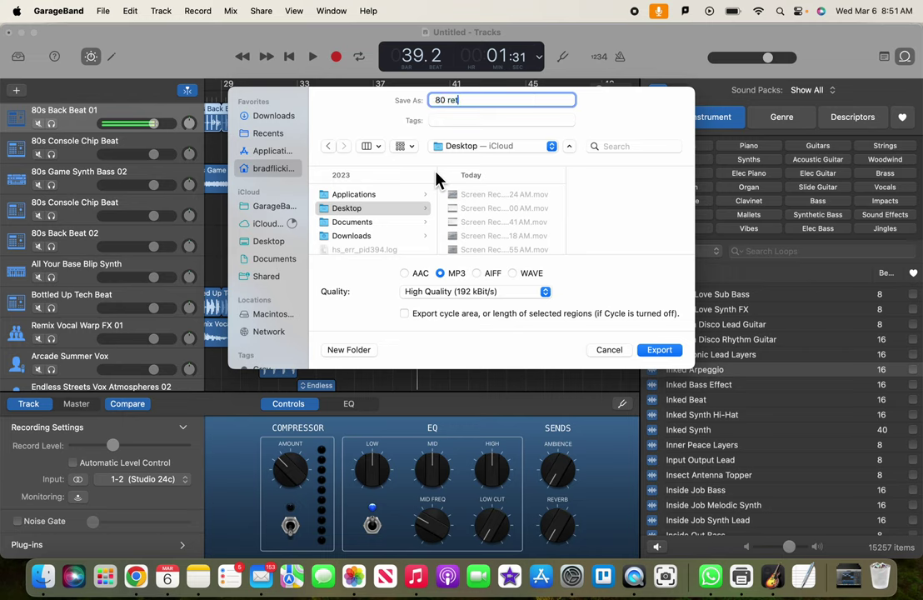
text(ro song)
text( BF)
click(659, 350)
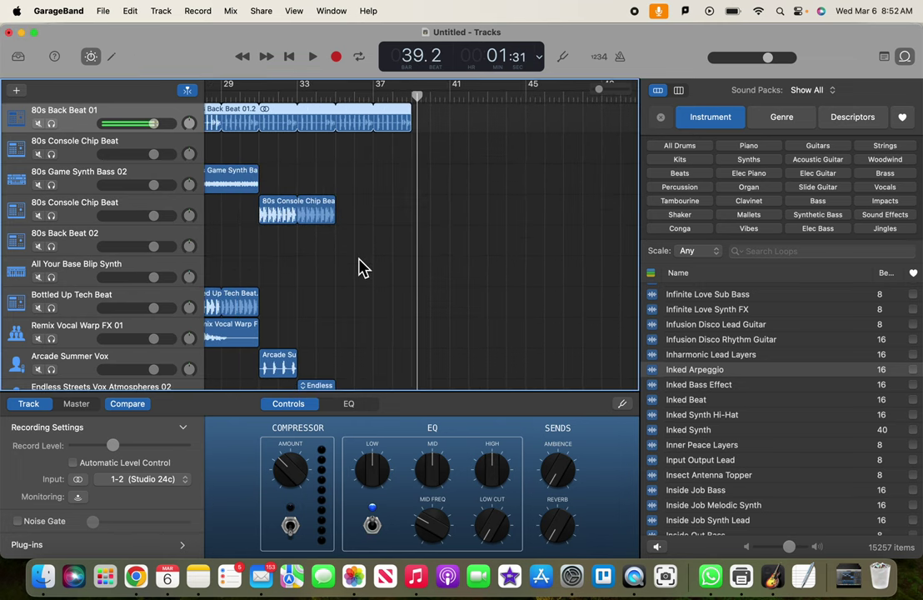
Select '80 retro song BF.mp3' in the Desktop folder in Finder.
click(43, 575)
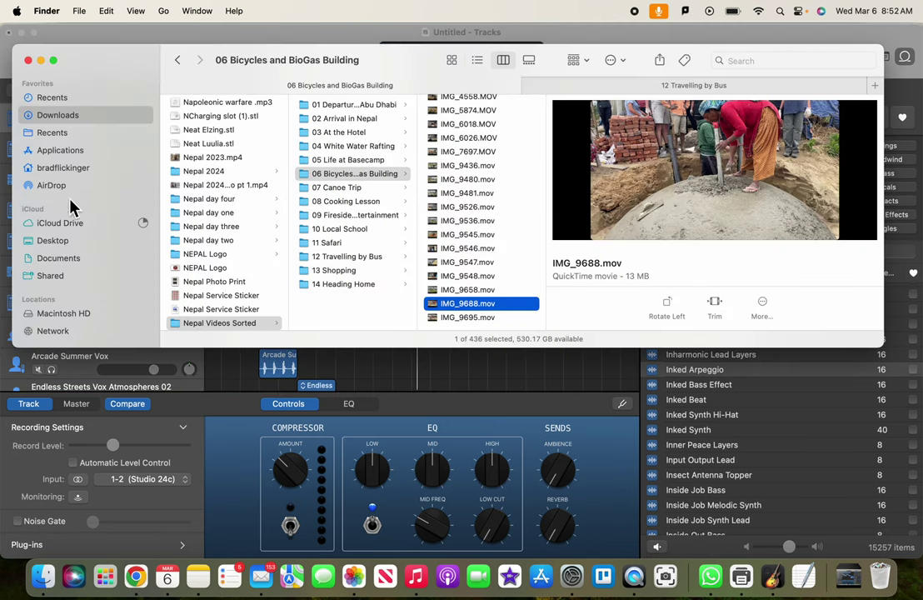
click(65, 244)
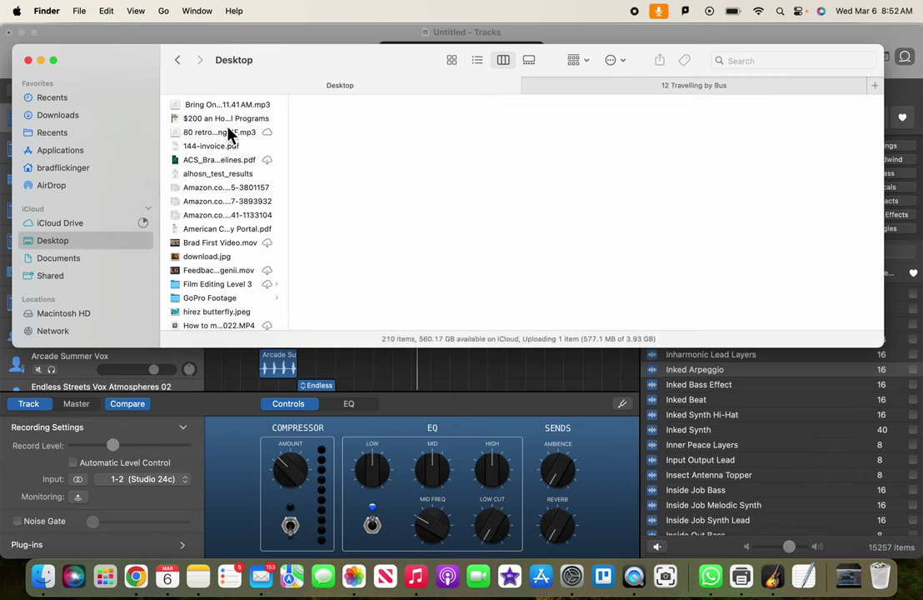
click(220, 133)
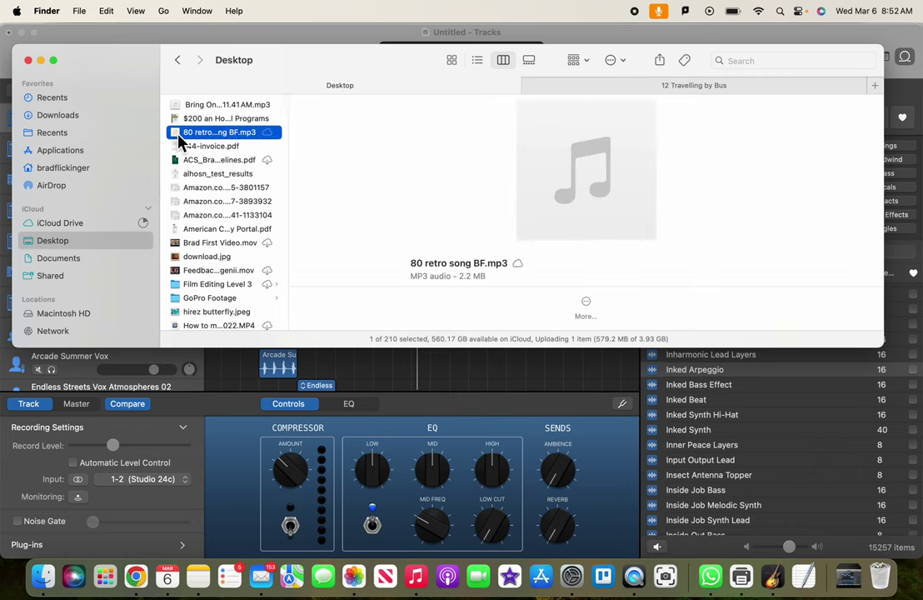
Play, pause, resume and stop the MP3 preview to confirm the export.
click(587, 172)
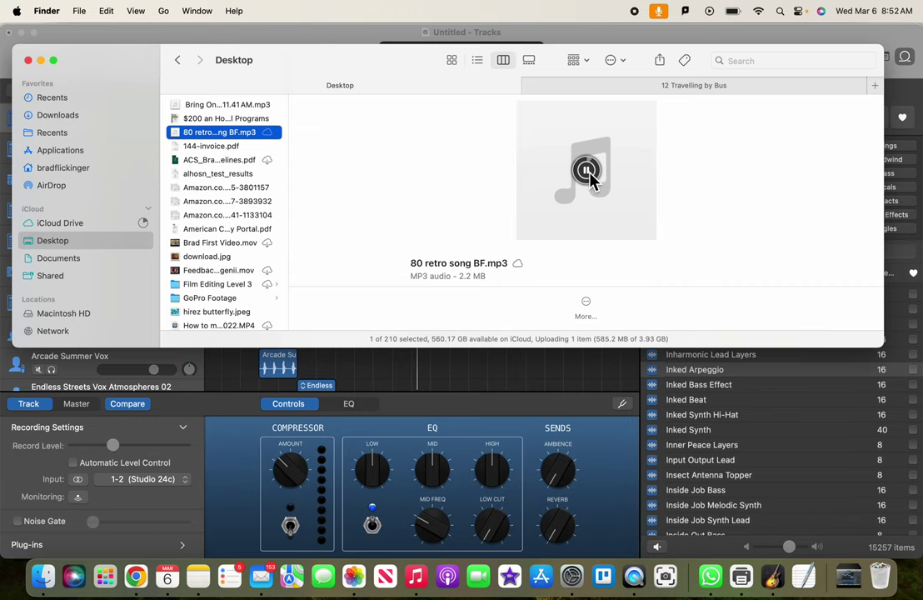
click(586, 171)
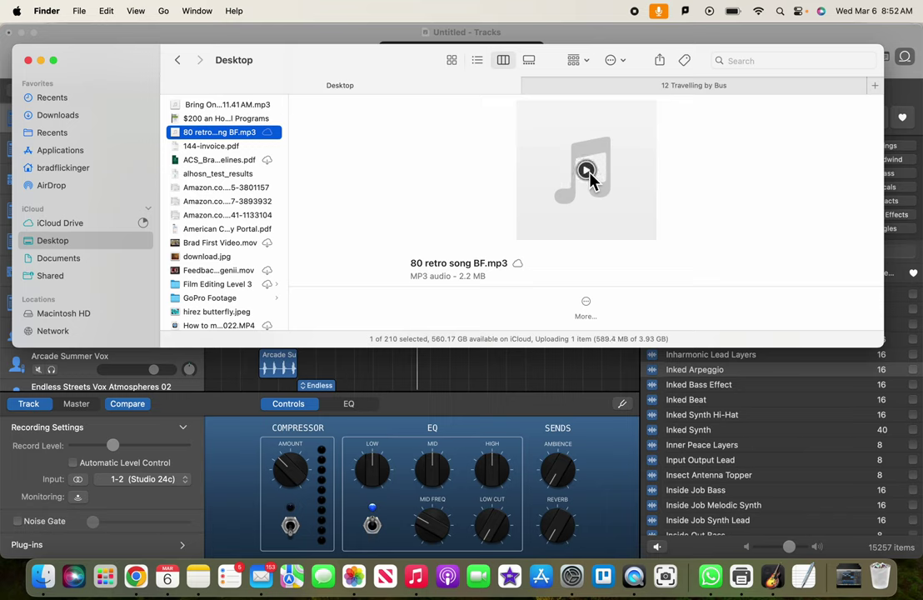
click(586, 171)
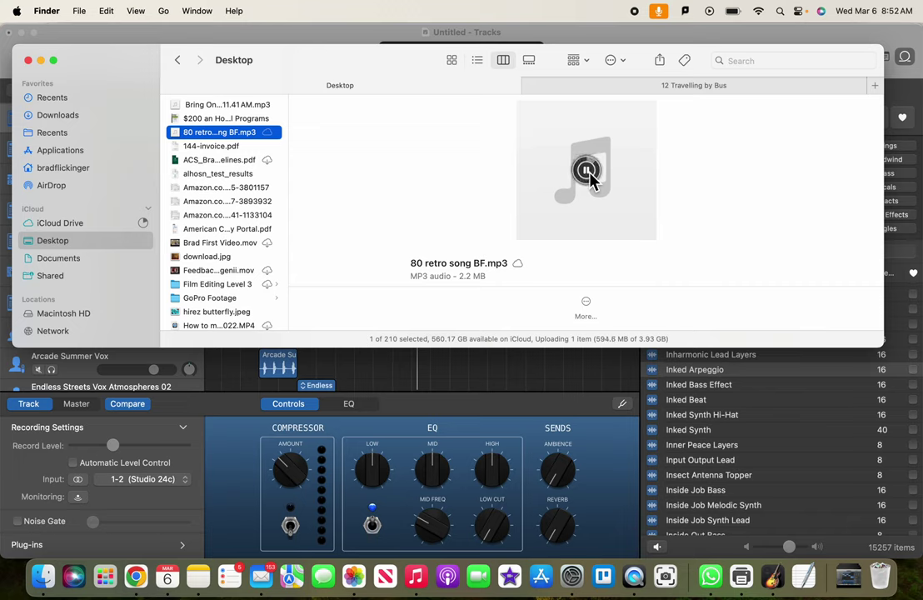
click(588, 171)
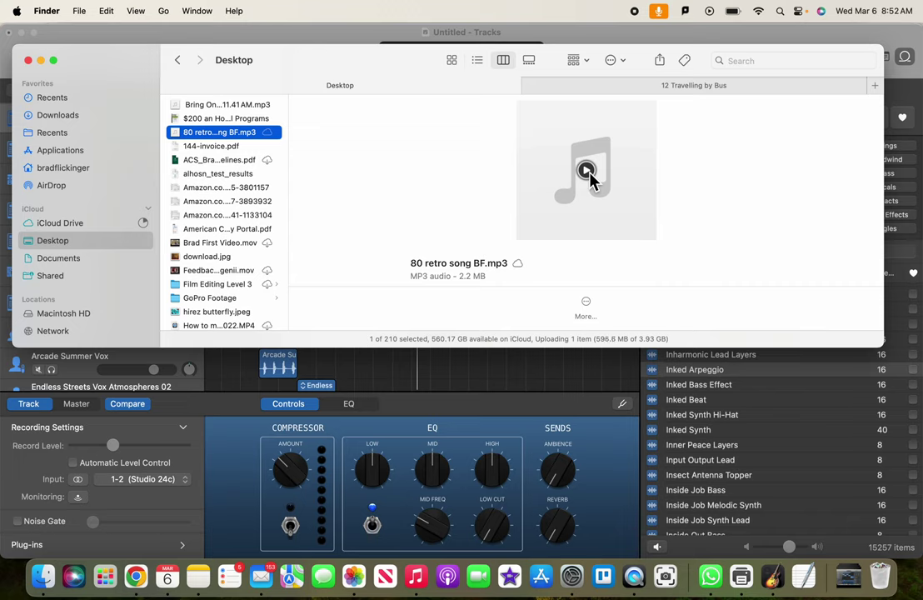